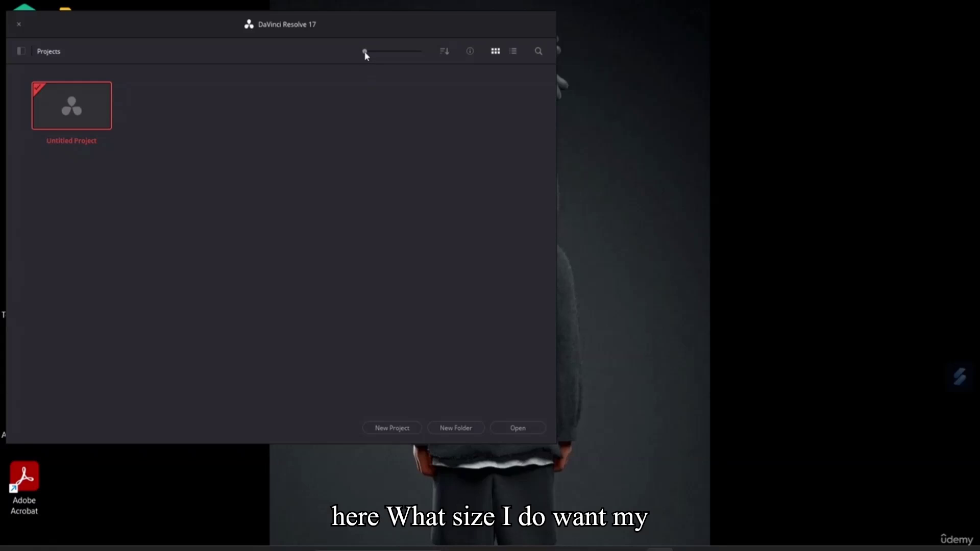
Step: Enlarge the project thumbnails slightly, then try the list view and return the projects to thumbnail view
mouse_move(366, 53)
mouse_down()
mouse_move(432, 57)
mouse_move(382, 55)
mouse_up()
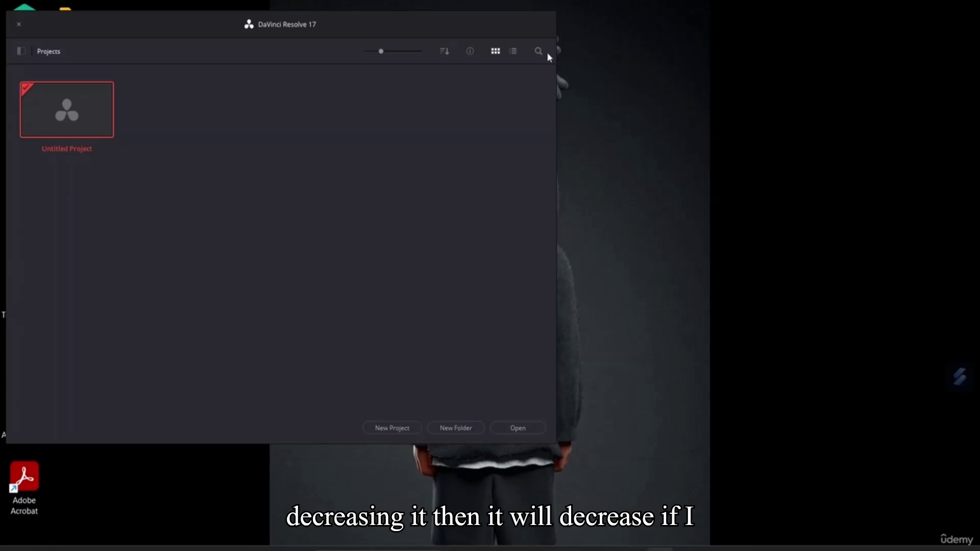
click(514, 52)
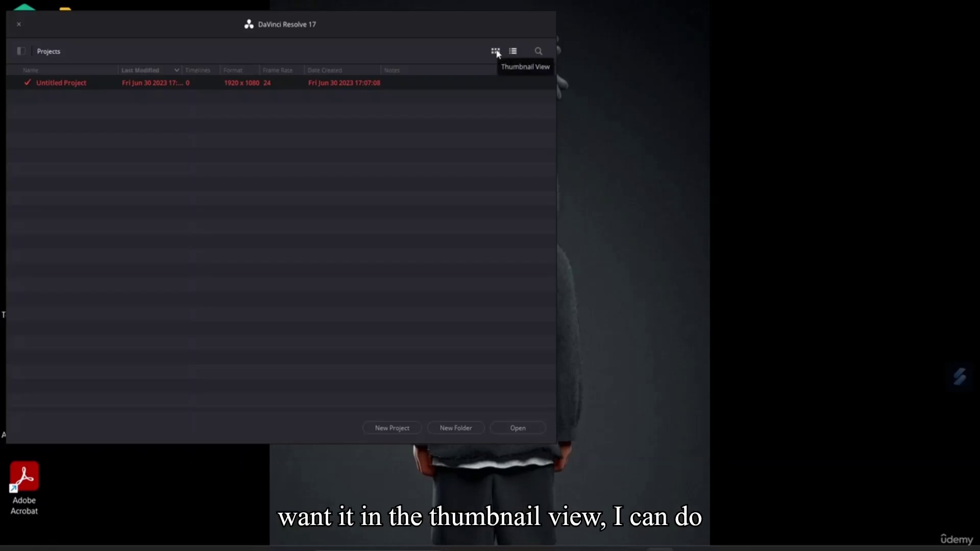
click(496, 51)
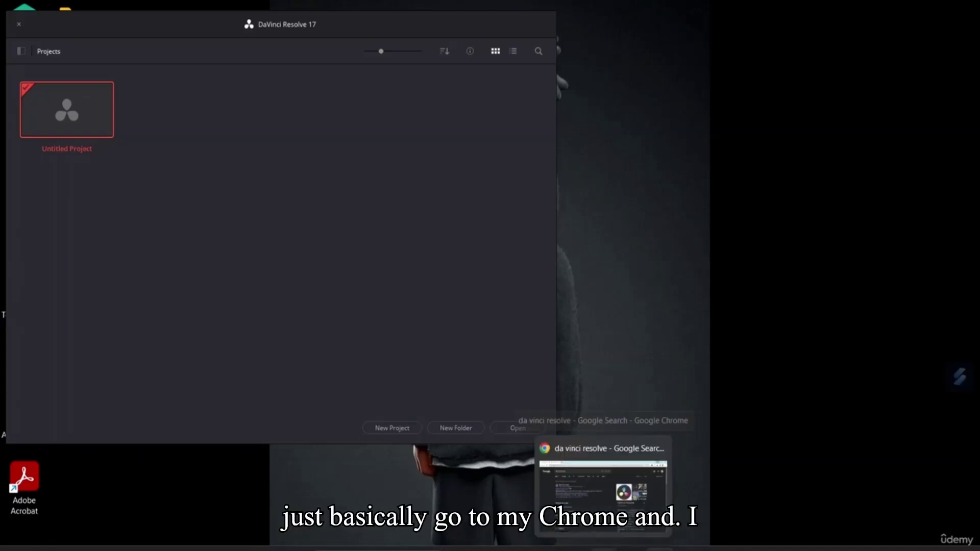
Step: Switch to Chrome, open Blackmagic Design's DaVinci Resolve 18 page, and review the DaVinci Resolve Studio order before returning to the product page
click(602, 485)
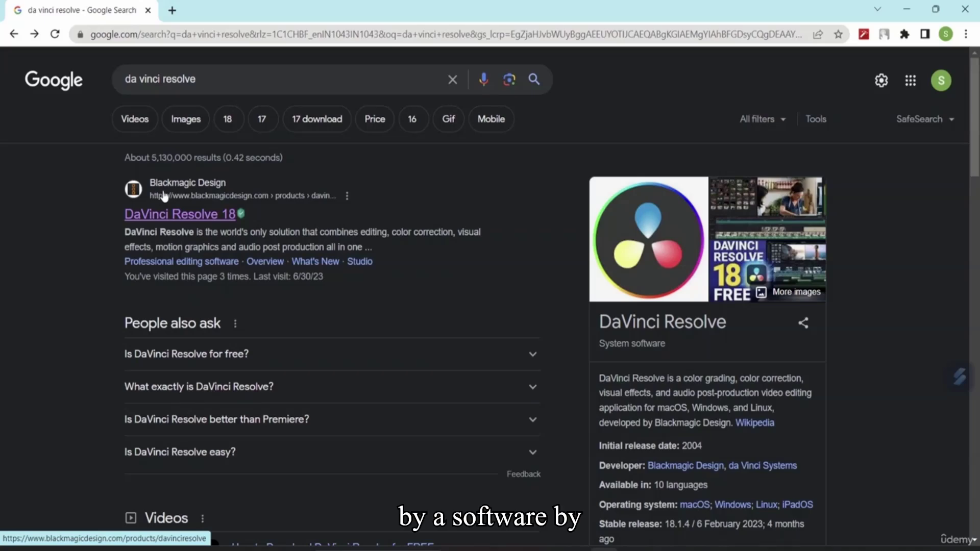
click(197, 217)
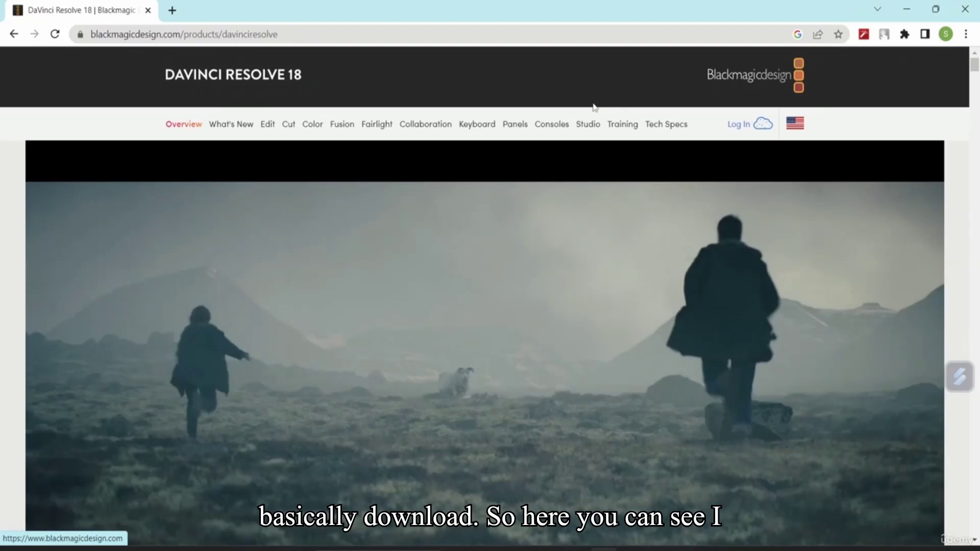
scroll(220, 141, down, 5)
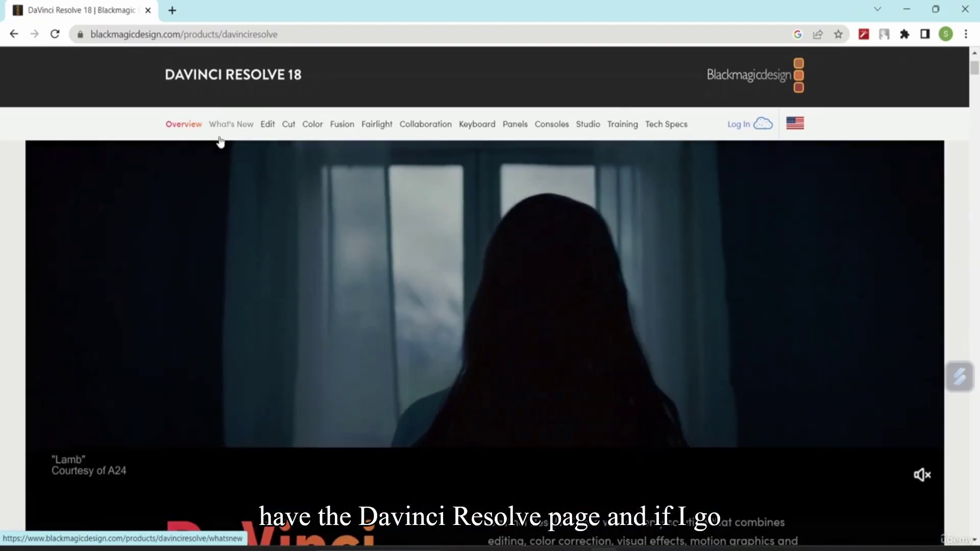
scroll(220, 142, down, 2)
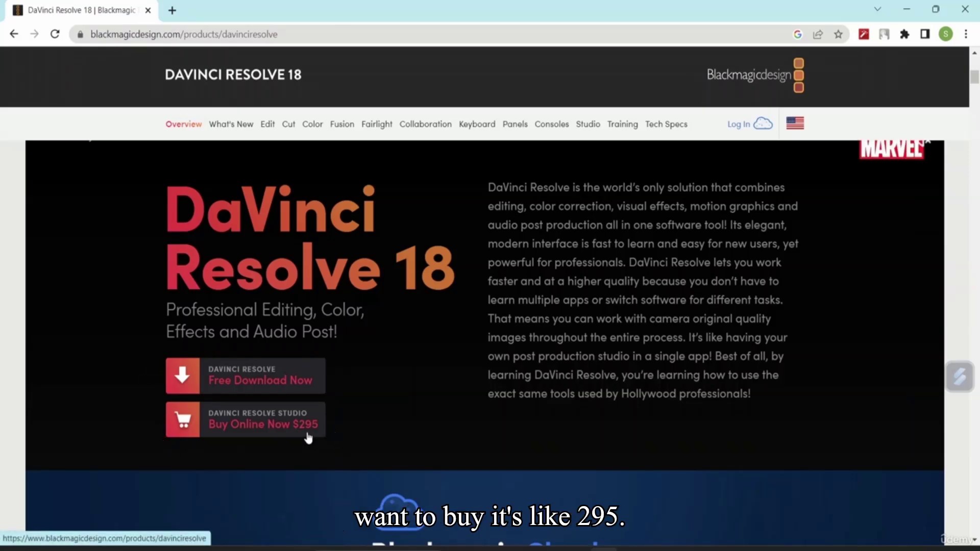
click(241, 426)
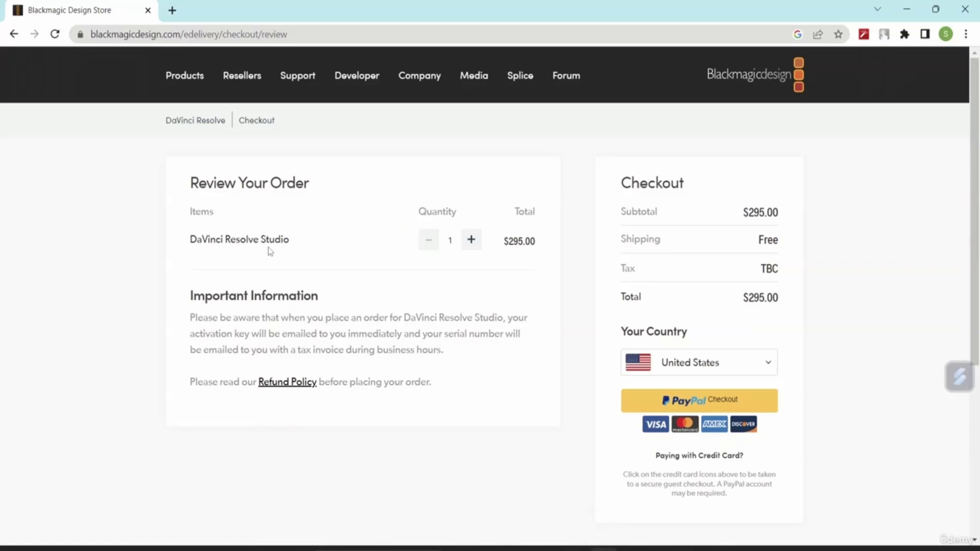
click(14, 34)
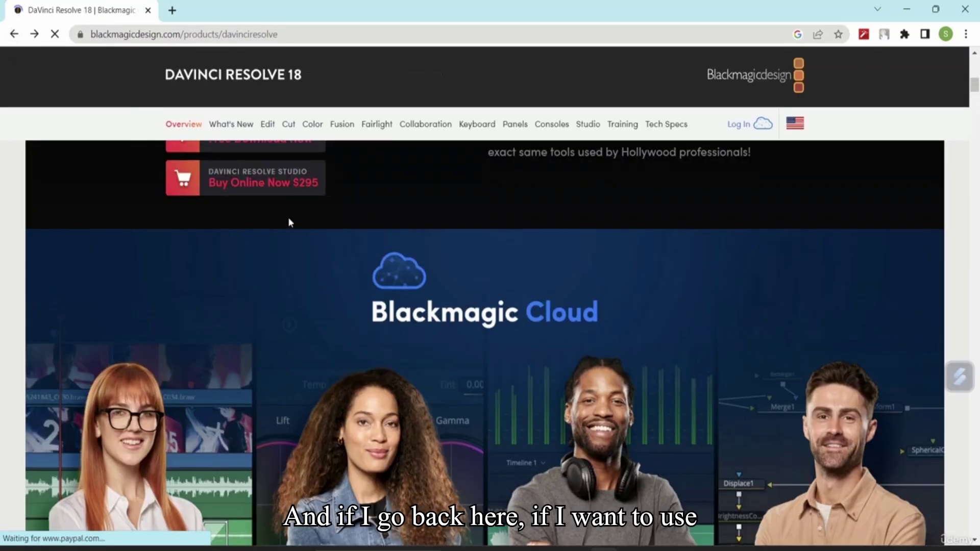
Step: View the free download options for DaVinci Resolve on the product page and close the list
scroll(288, 223, up, 4)
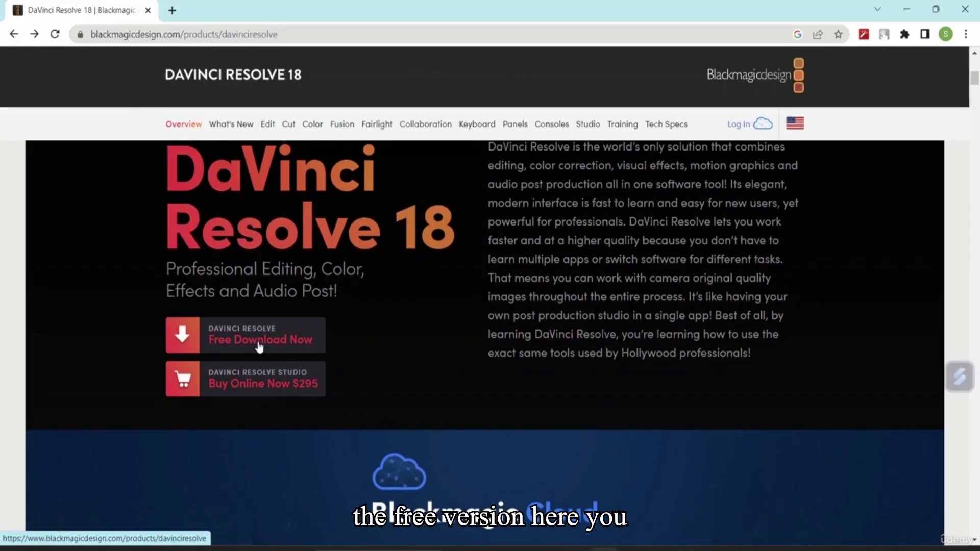
click(259, 341)
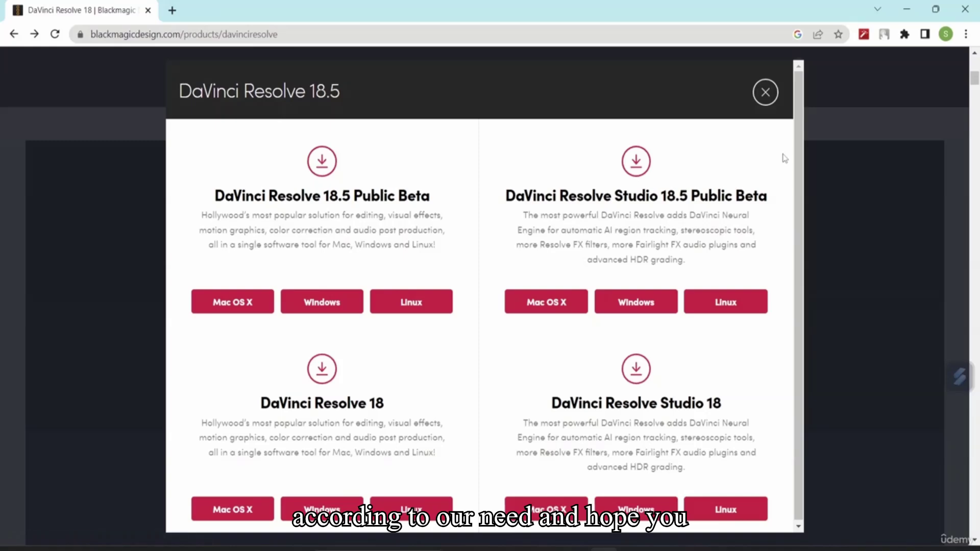
click(766, 93)
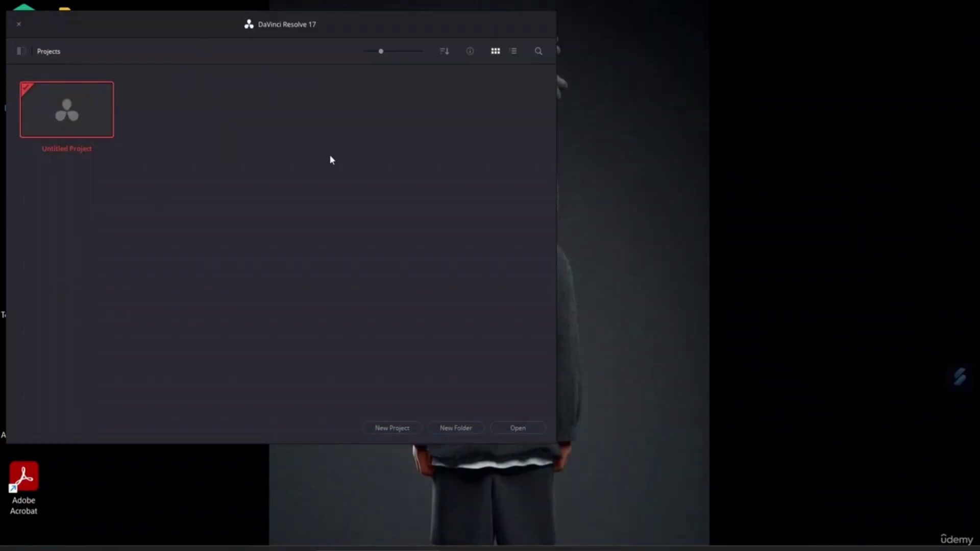
Step: Back in DaVinci Resolve, create a new project named "Davinci tutorial"
click(388, 430)
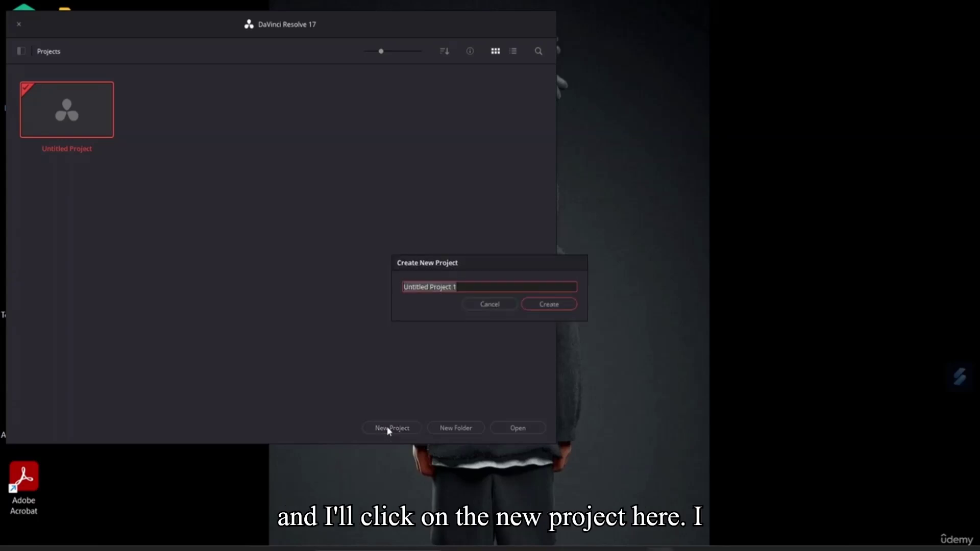
key(BackSpace)
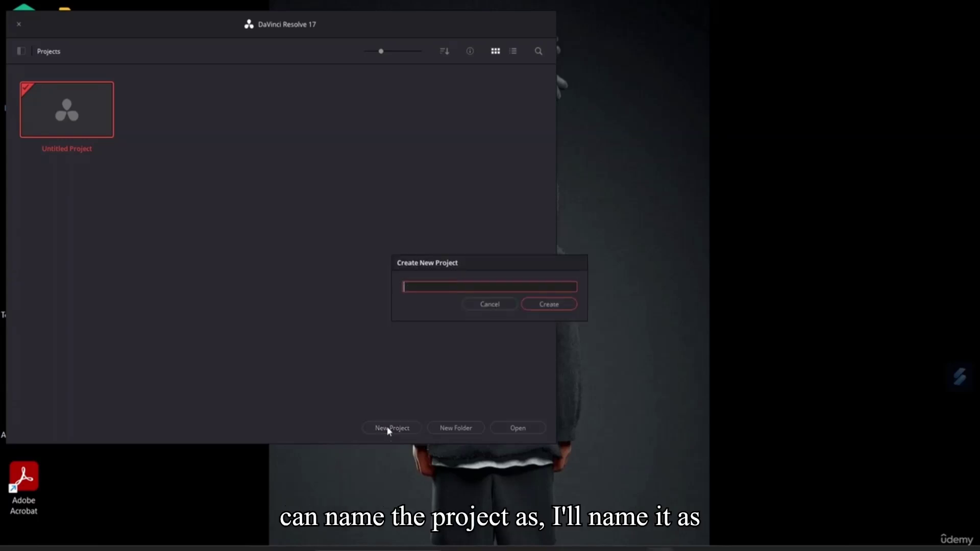
text(Davinci tutor)
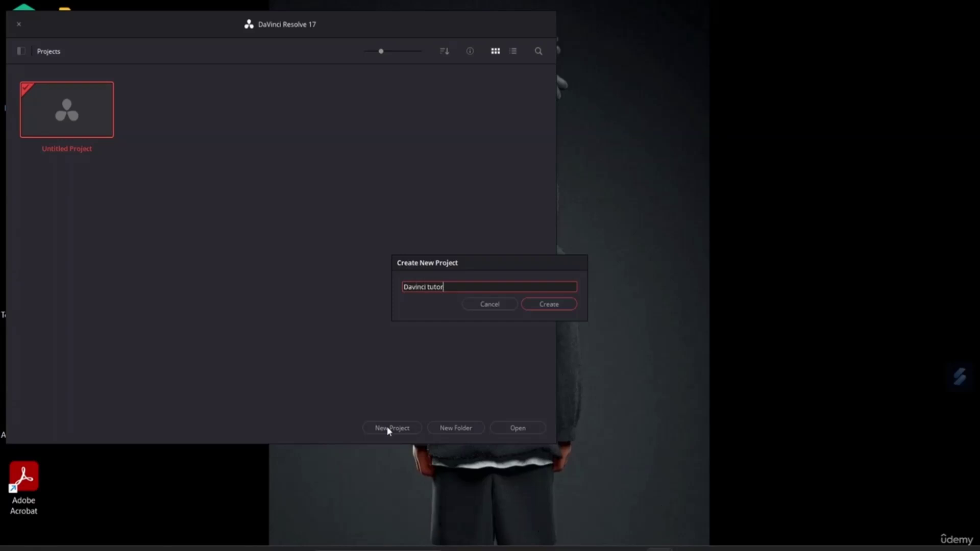
text(ial)
click(549, 305)
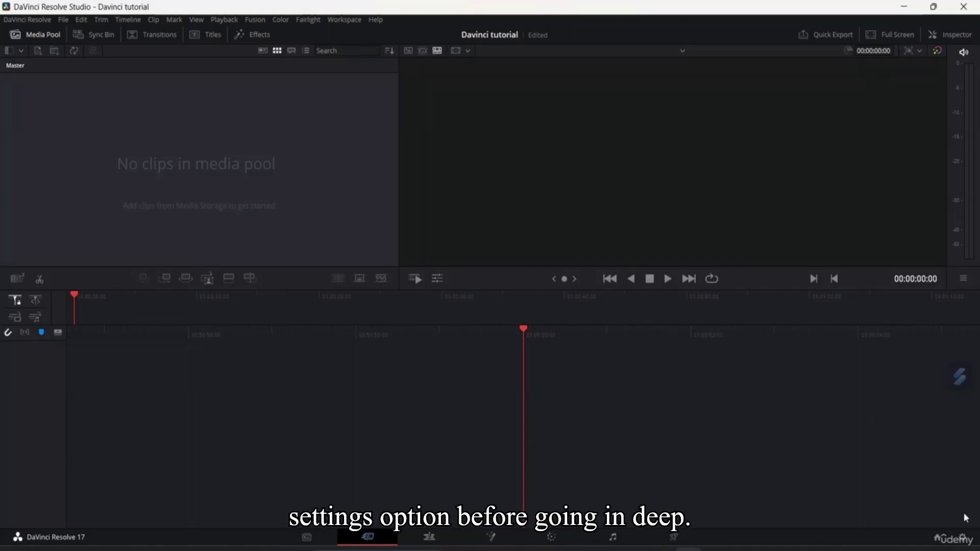
Step: Check the available timeline resolutions in the project's master settings and set the timeline frame rate to 25 frames per second
click(962, 540)
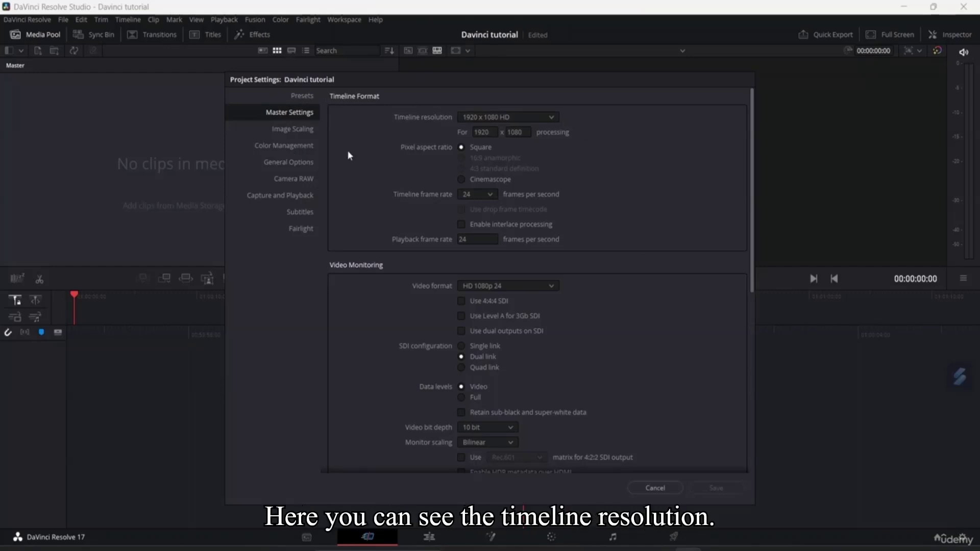
click(532, 117)
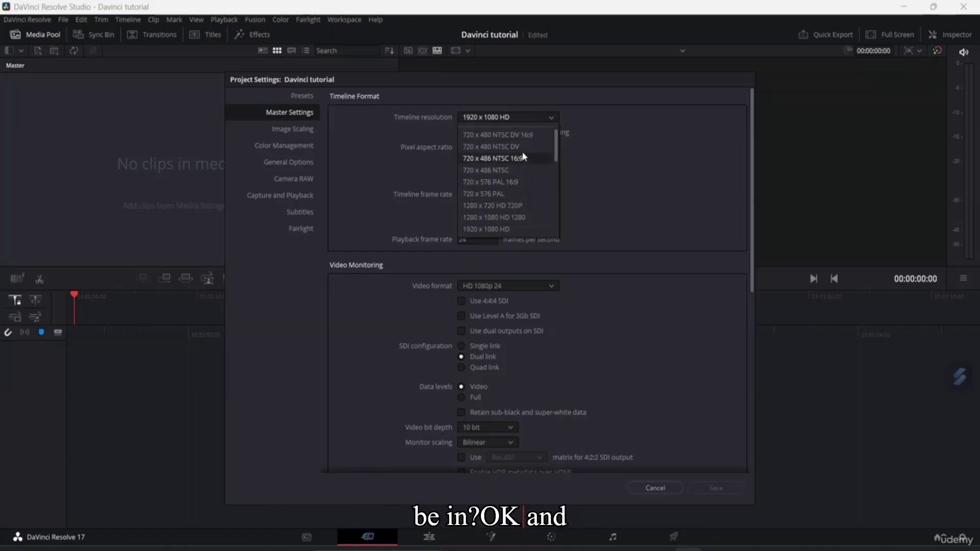
click(608, 116)
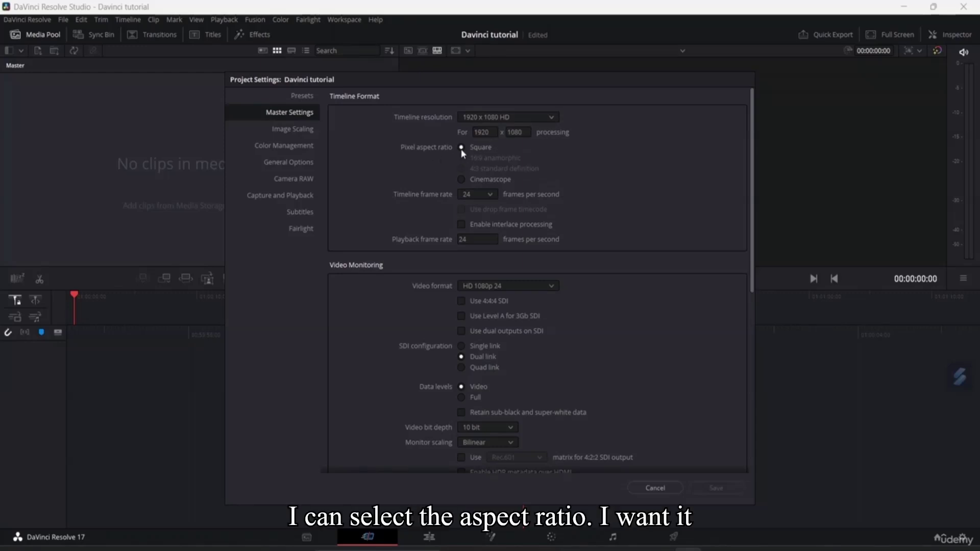
click(489, 195)
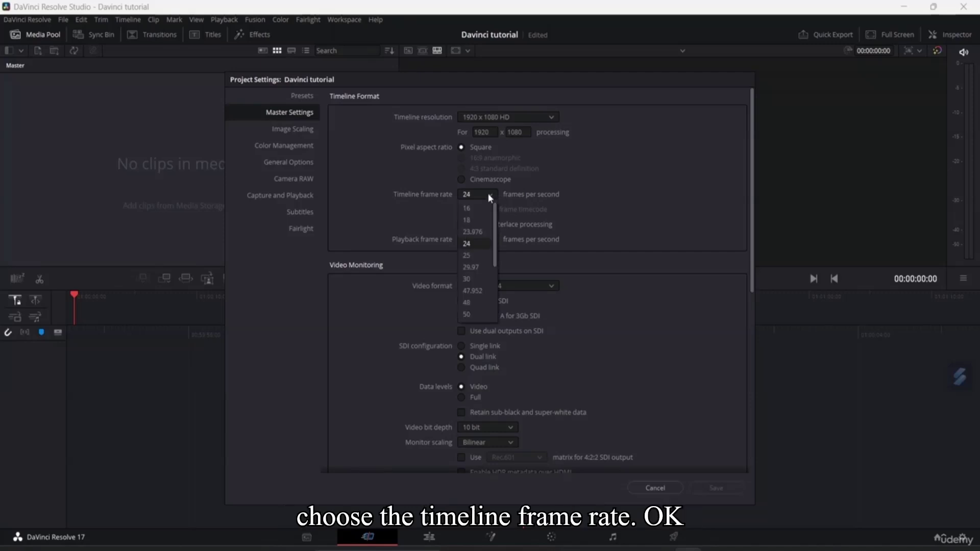
click(480, 253)
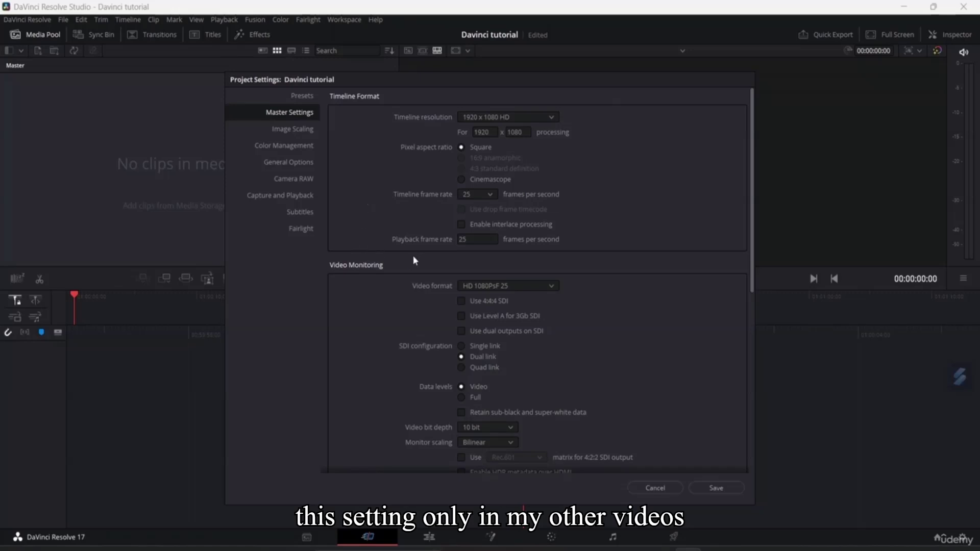
Step: Save the current project settings as a preset named "my workspace", load that preset and close the project settings
scroll(586, 282, down, 10)
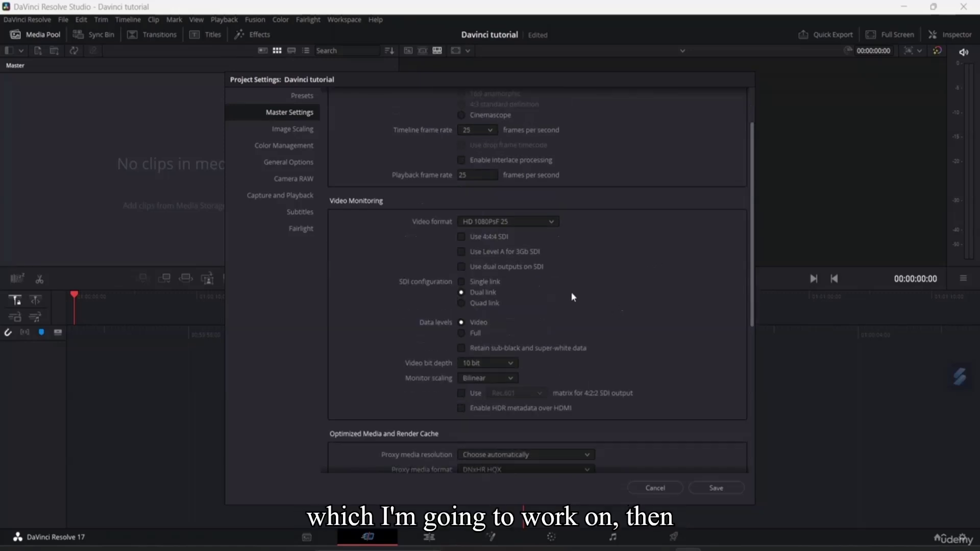
scroll(410, 127, up, 10)
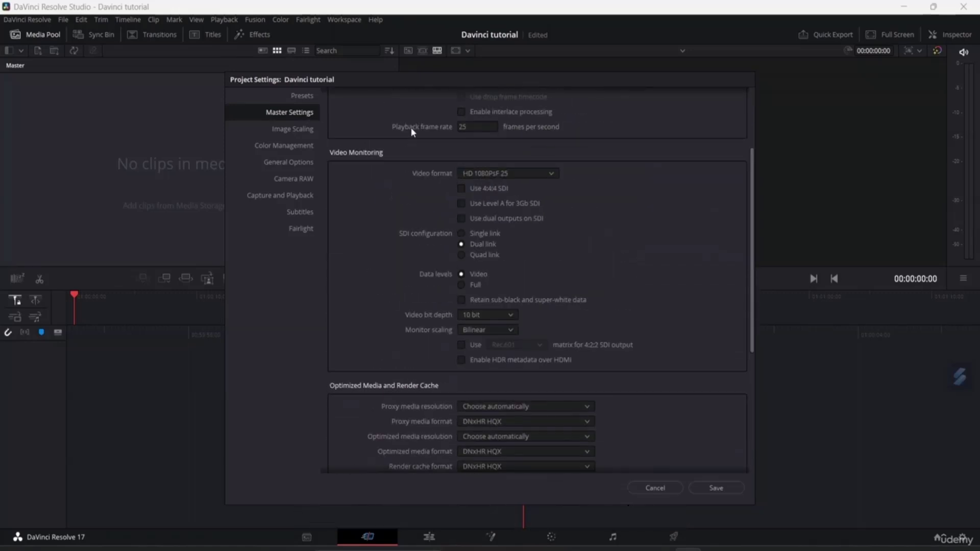
click(303, 97)
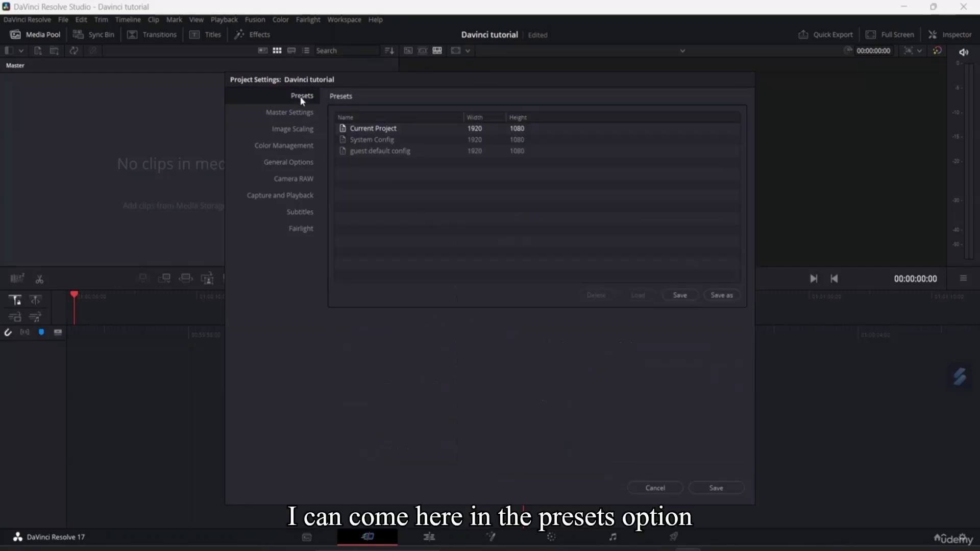
click(390, 131)
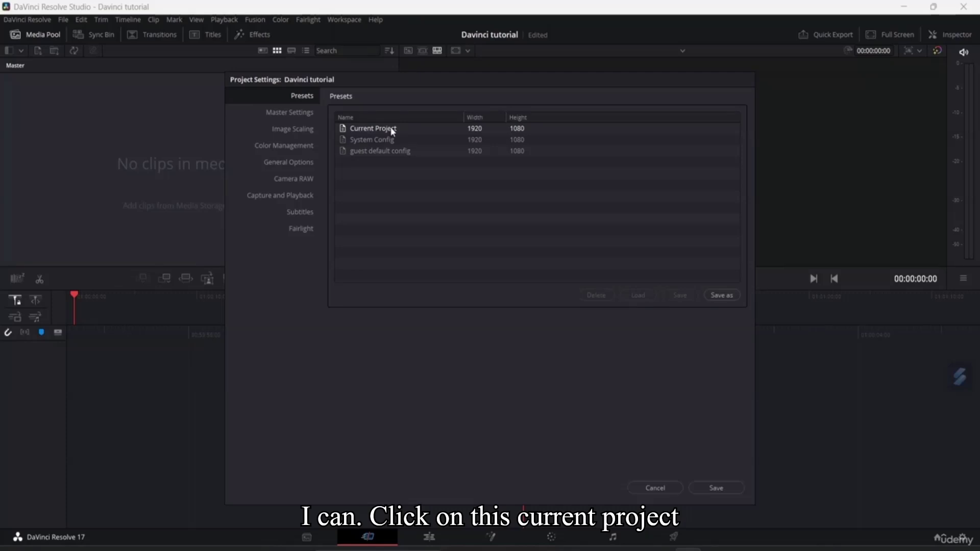
right_click(363, 129)
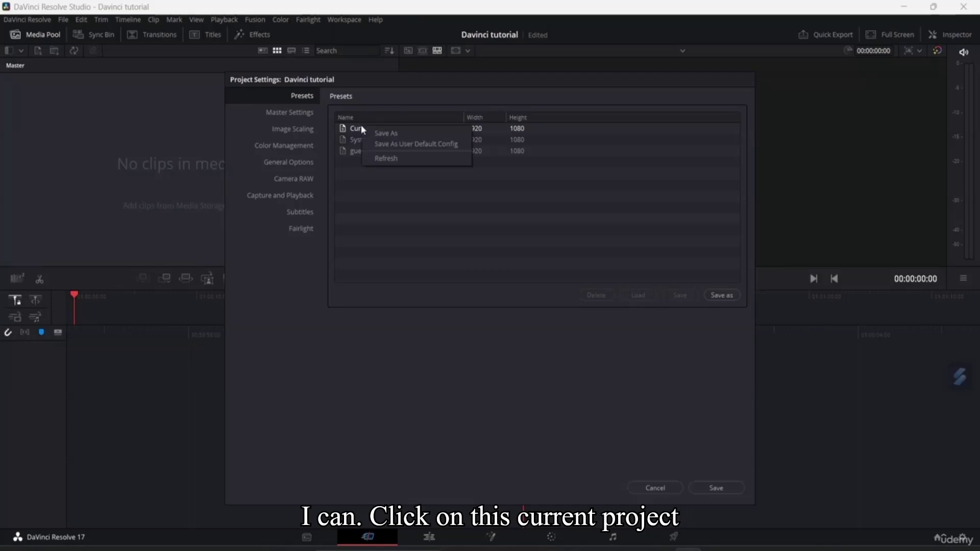
click(722, 293)
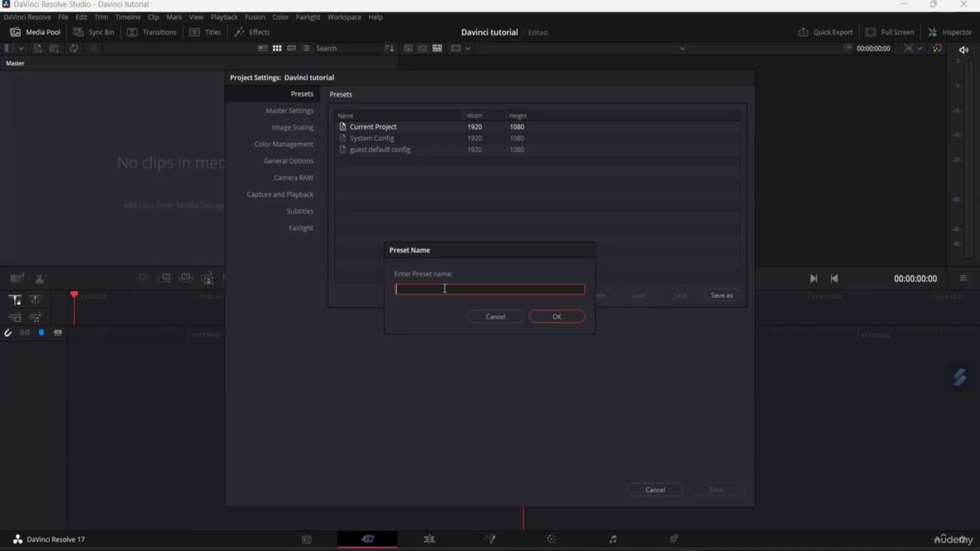
text(my workspace)
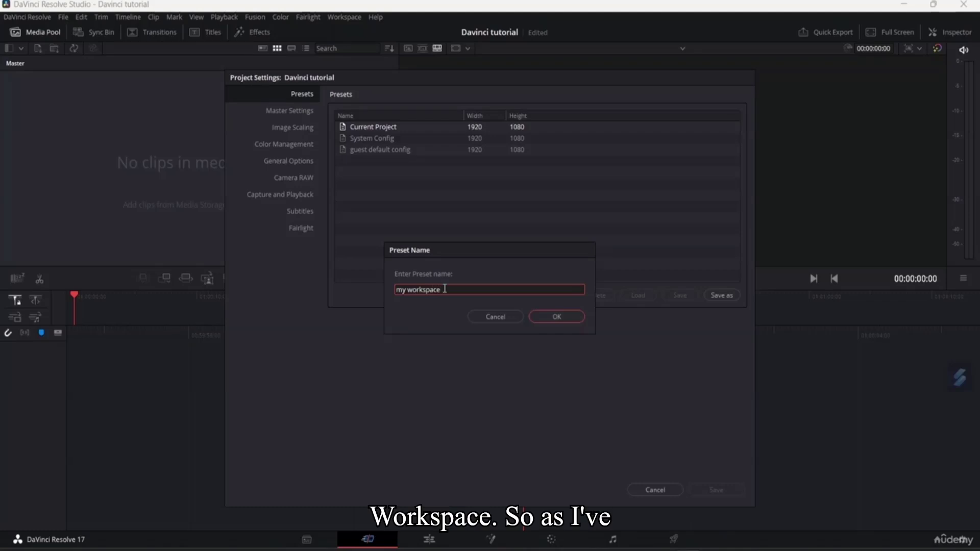
click(557, 317)
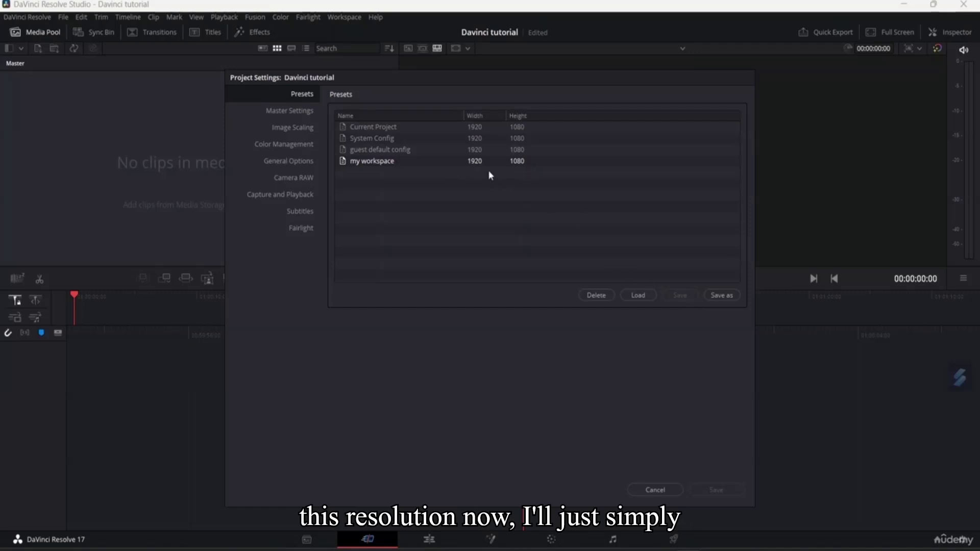
click(644, 296)
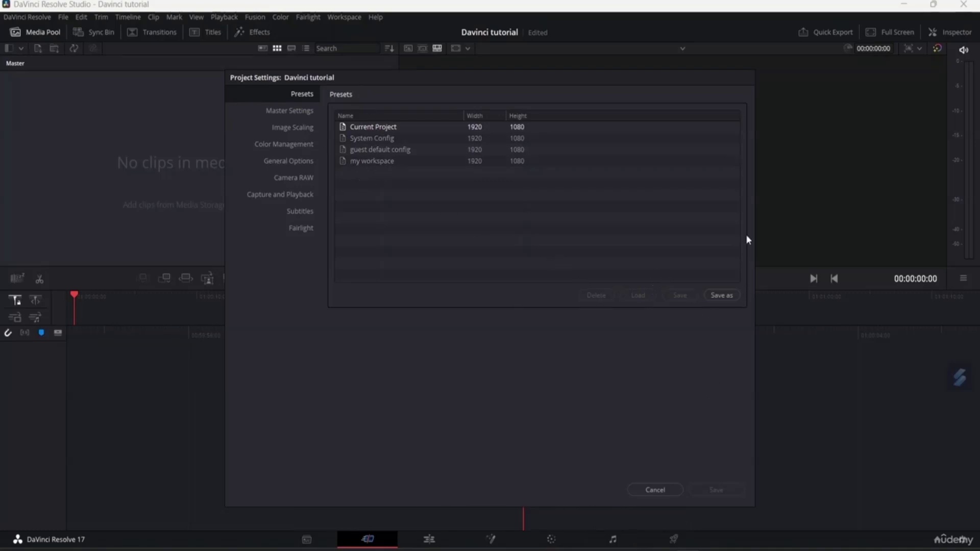
click(666, 489)
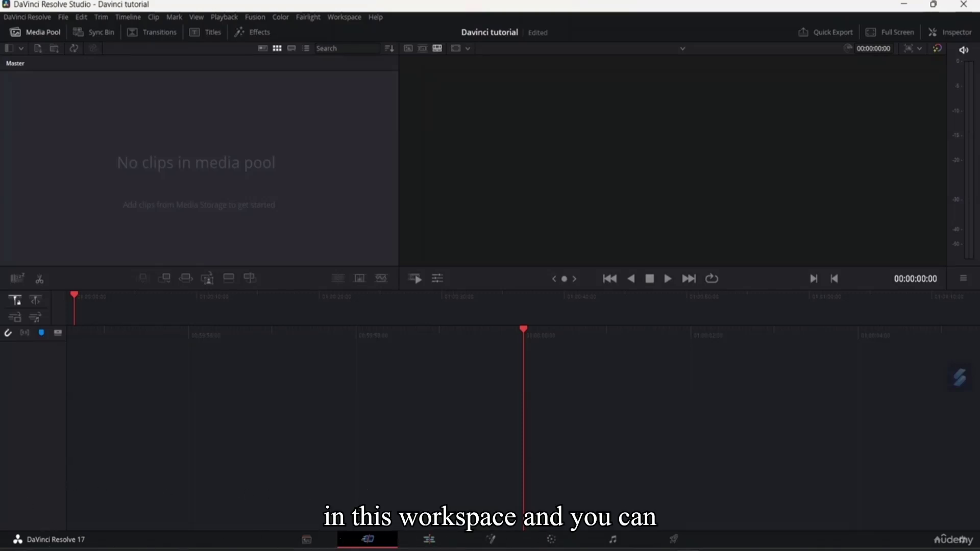
Step: Examine the Media, Cut, Edit, Fusion, Color, Fairlight and Deliver pages in order, finishing back on the Media page
click(307, 541)
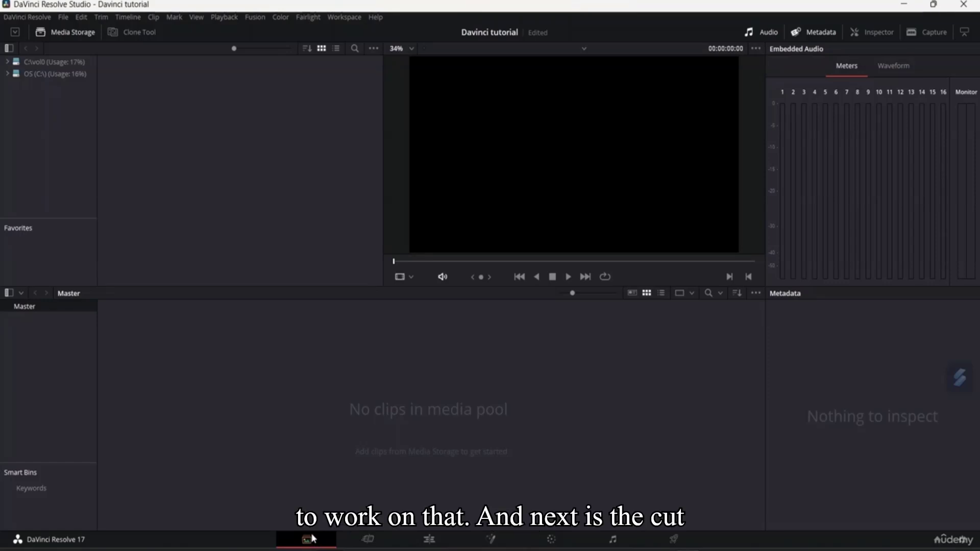
click(368, 539)
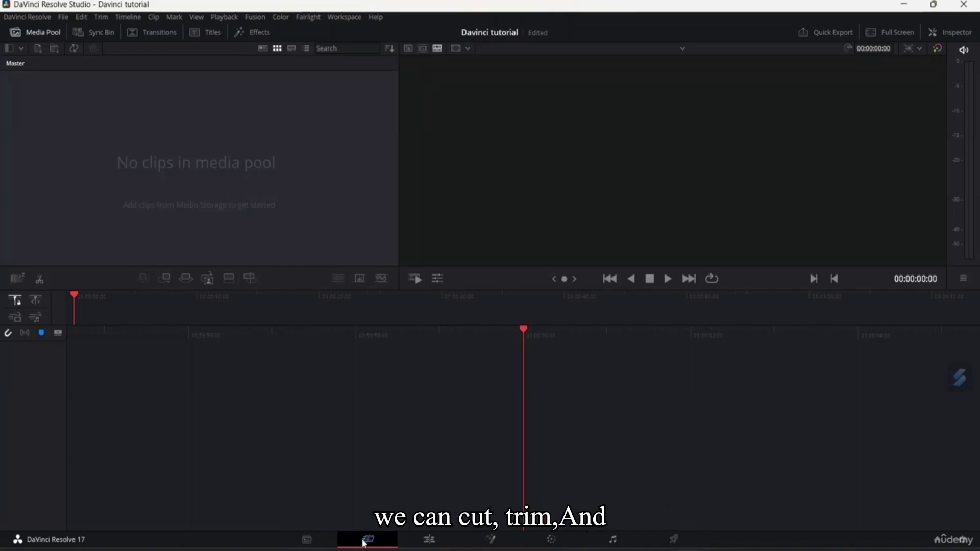
click(430, 540)
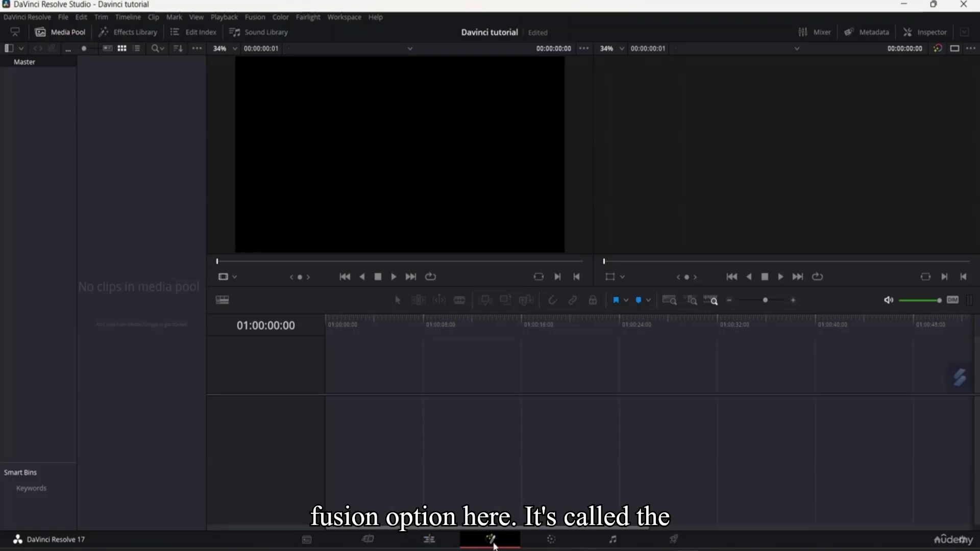
click(491, 541)
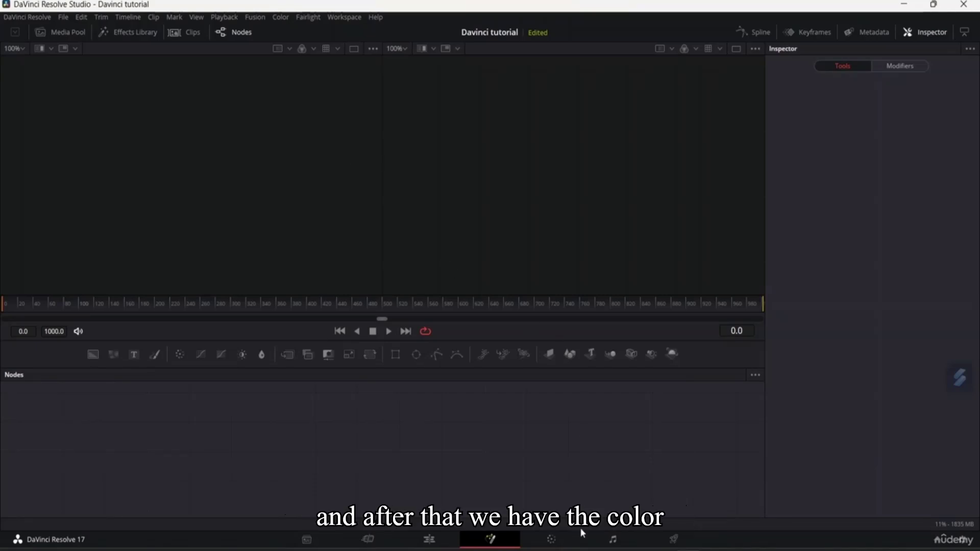
click(559, 540)
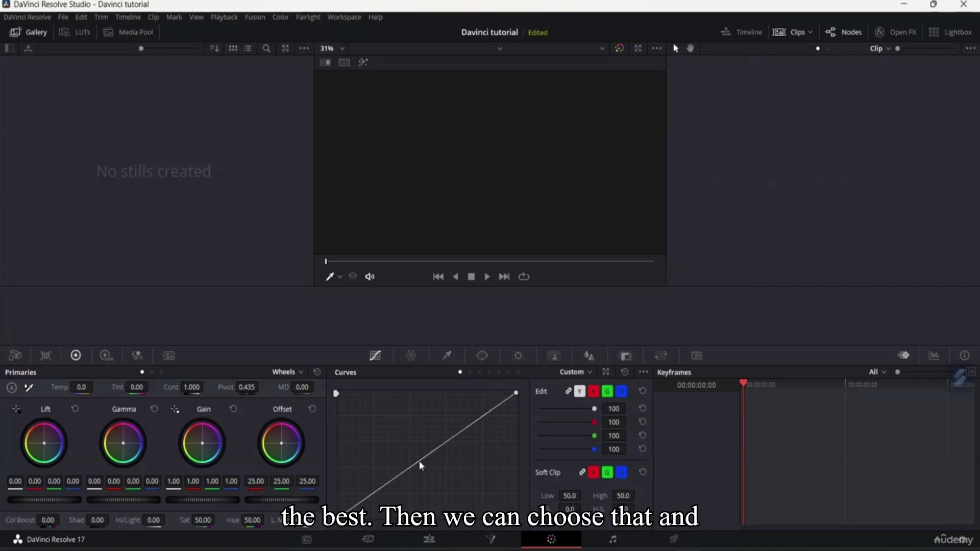
click(611, 541)
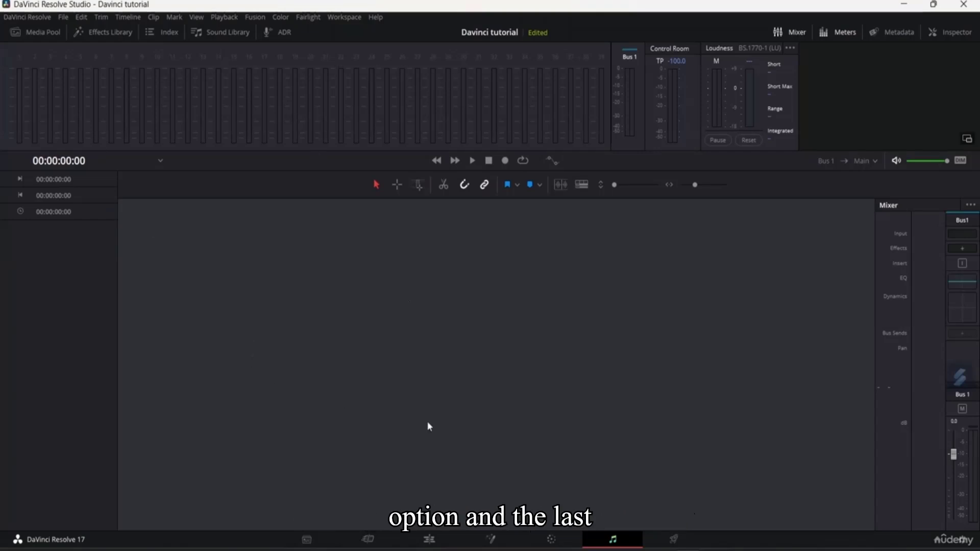
click(674, 540)
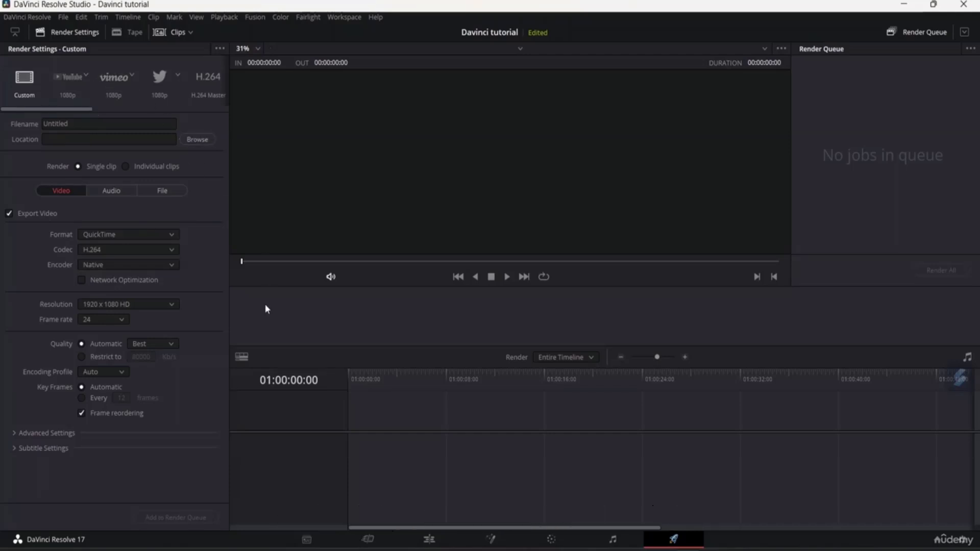
click(309, 538)
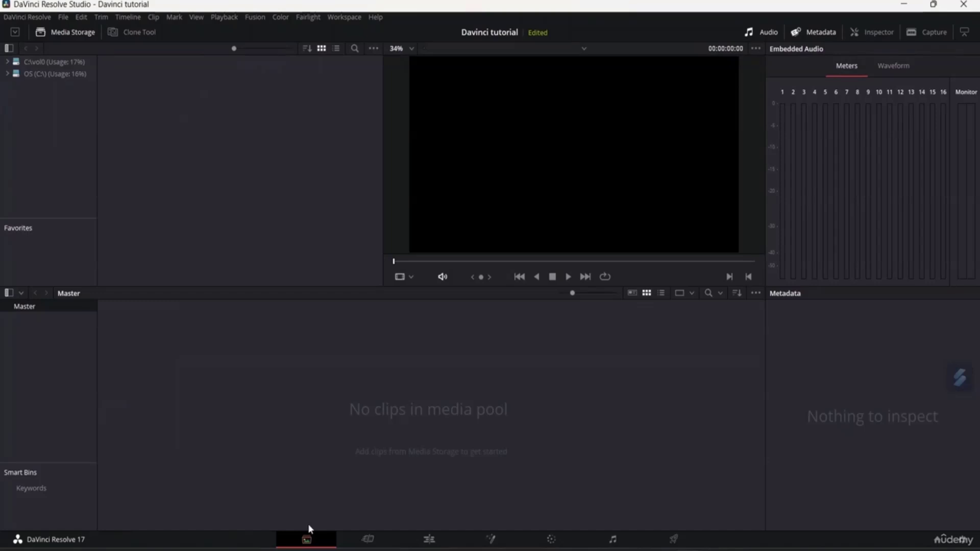